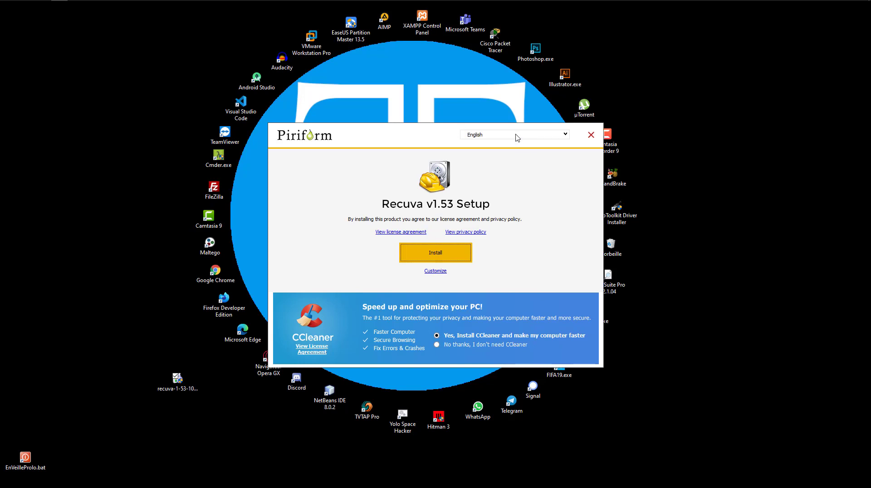
Step: Set the setup language to Français (French) and install Recuva v1.53 together with CCleaner
left_click(511, 139)
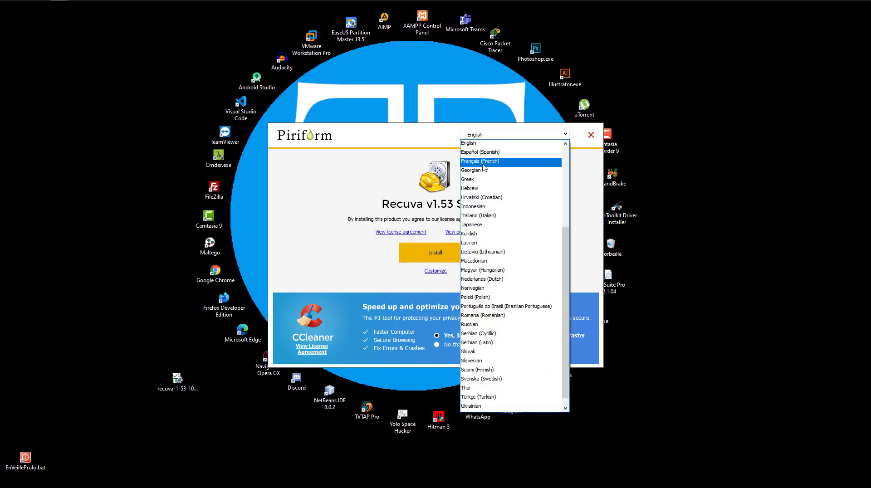
left_click(483, 164)
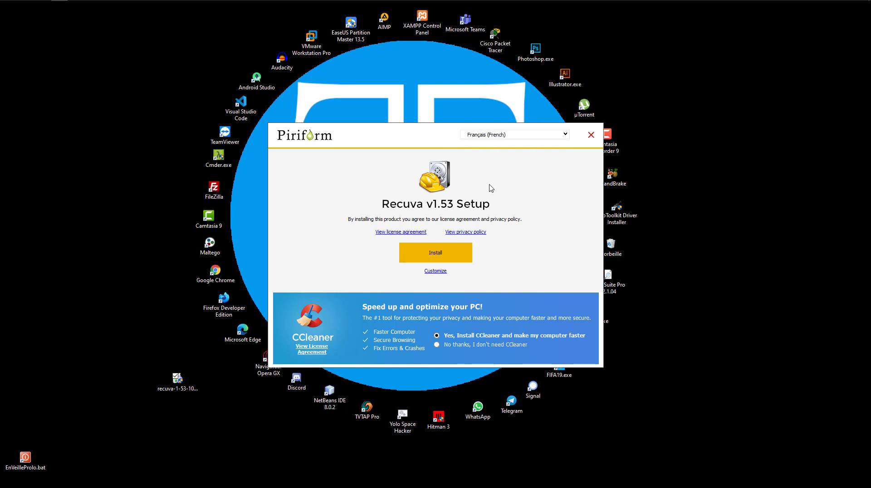
left_click(443, 254)
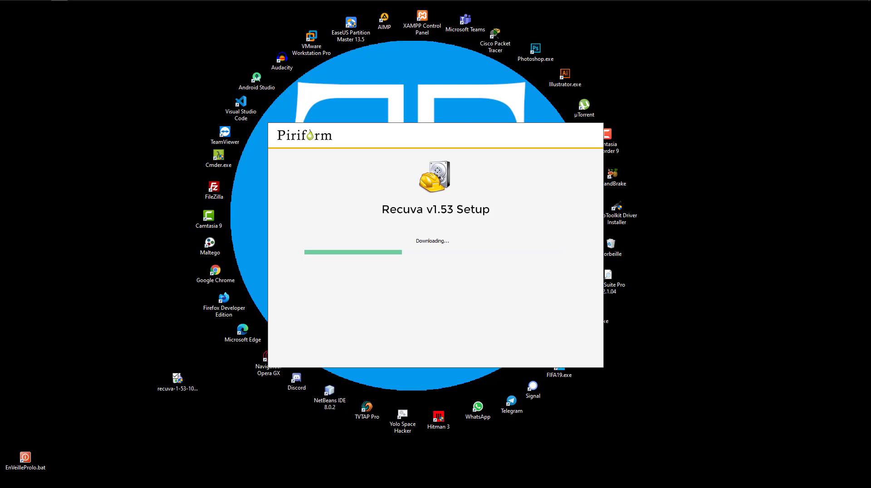
mouse_move(50, 4)
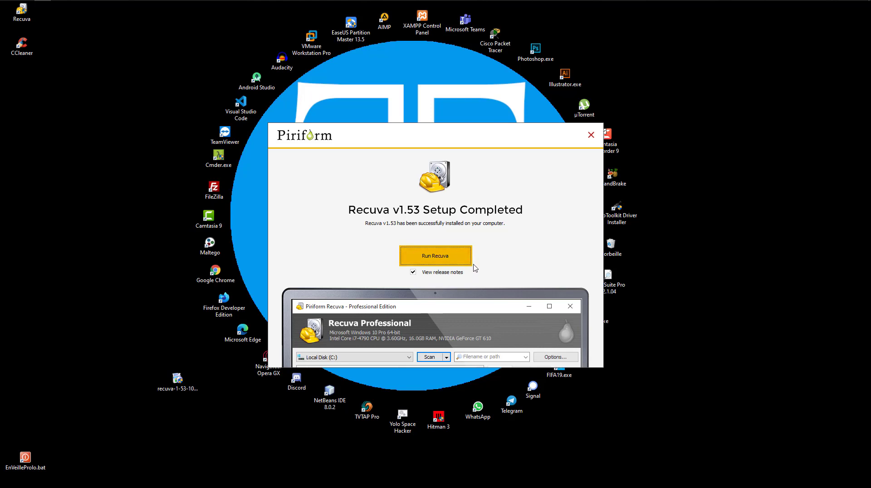
Step: Run Recuva from the completed setup and continue past the assistant's welcome page
left_click(430, 257)
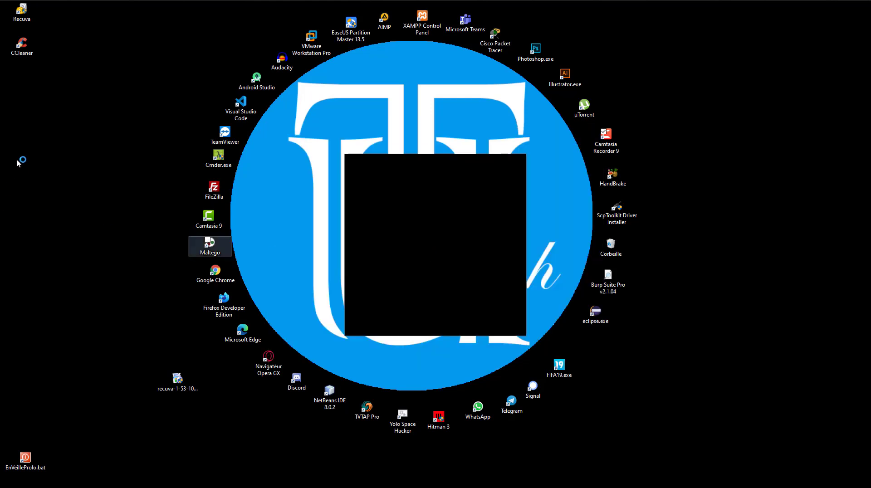
left_click_drag(57, 18, 1, 14)
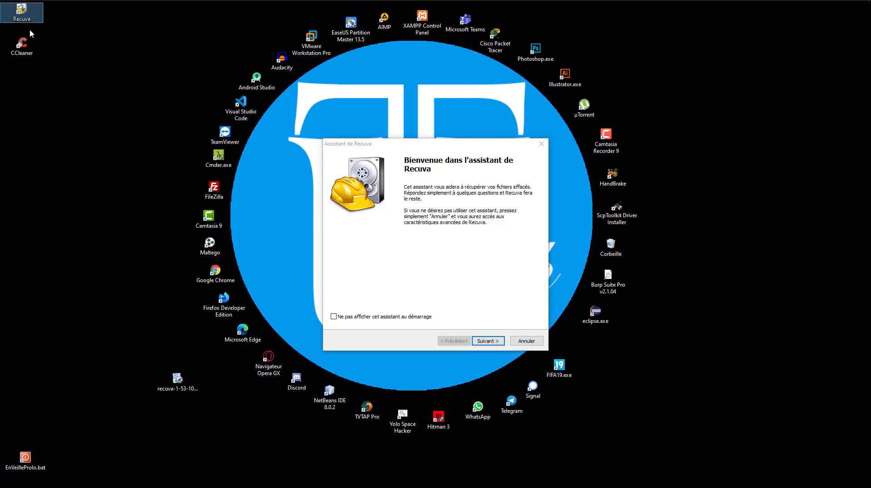
left_click(485, 342)
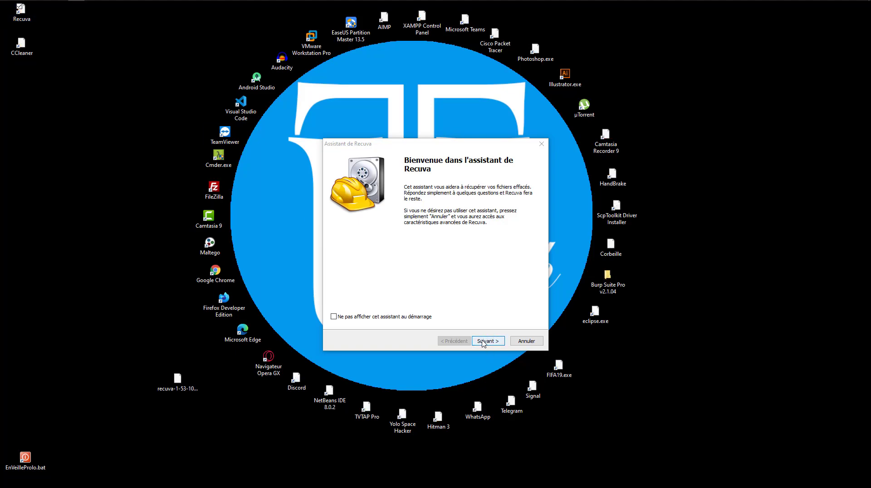
left_click(485, 341)
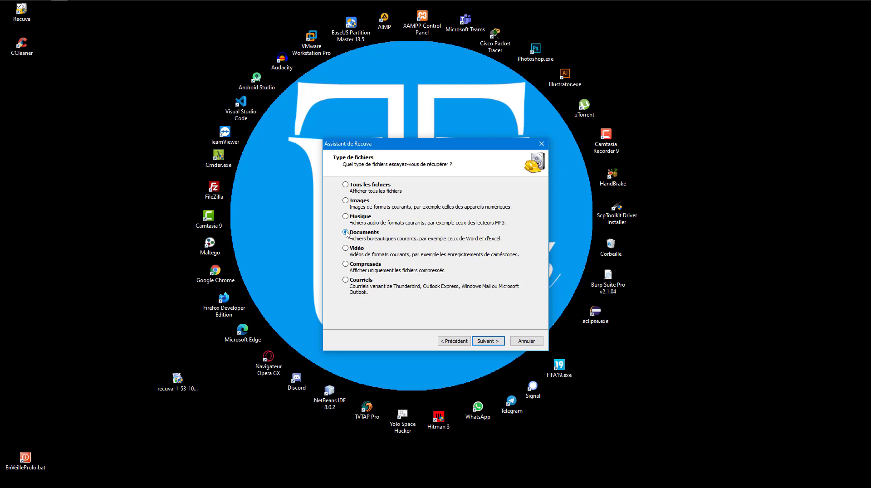
Step: Choose Documents as the type of files to recover and continue to the file location page
left_click(345, 184)
left_click(346, 232)
left_click(484, 346)
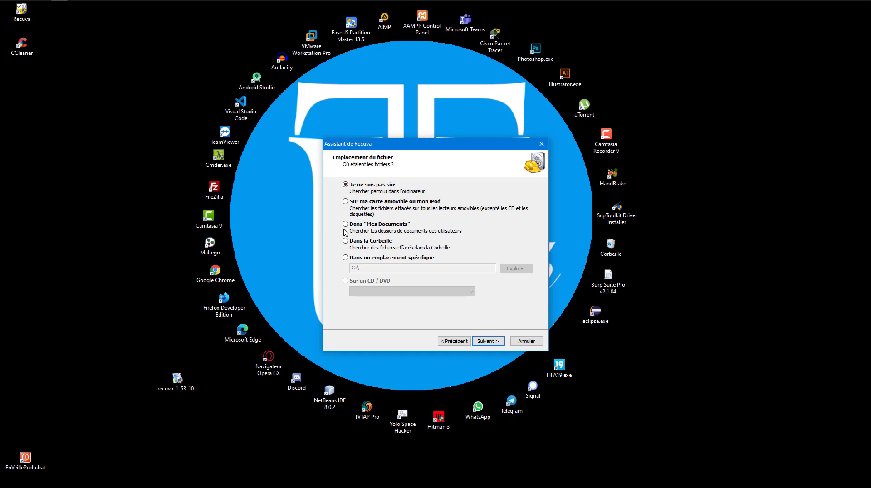
left_click(345, 258)
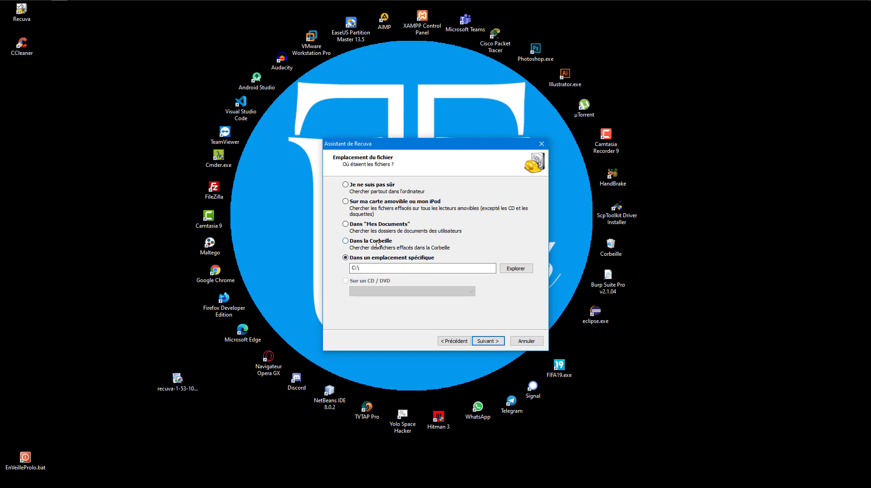
left_click(516, 268)
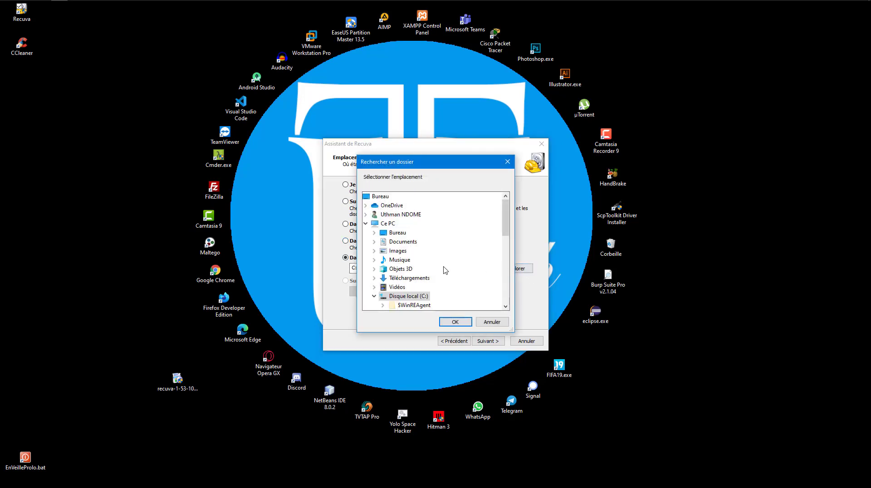
scroll(394, 272, "down", 2)
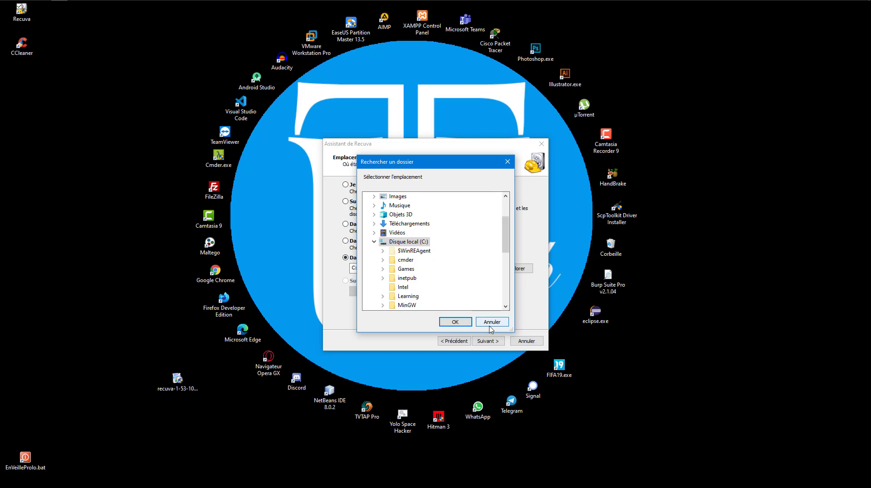
scroll(434, 301, "down", 6)
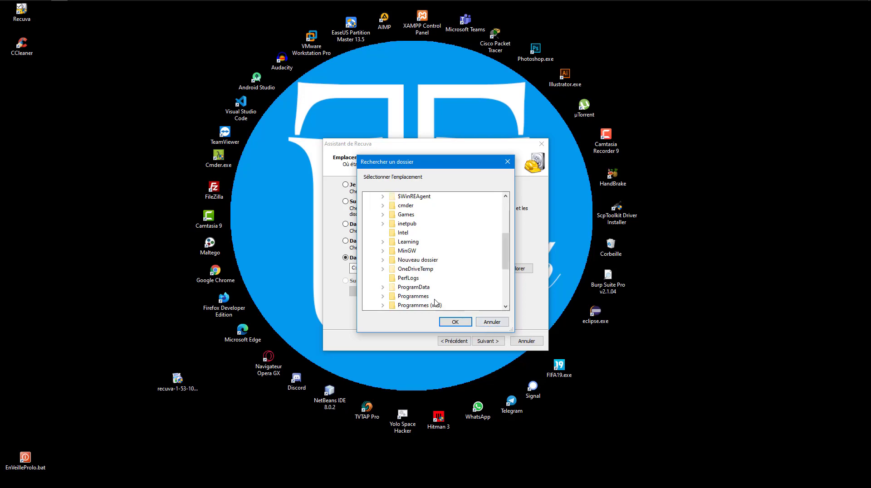
scroll(434, 301, "up", 7)
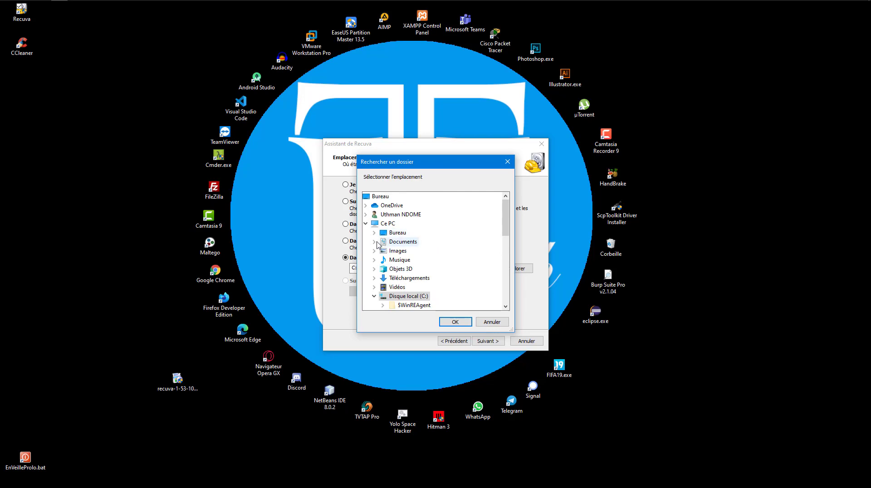
left_click(374, 242)
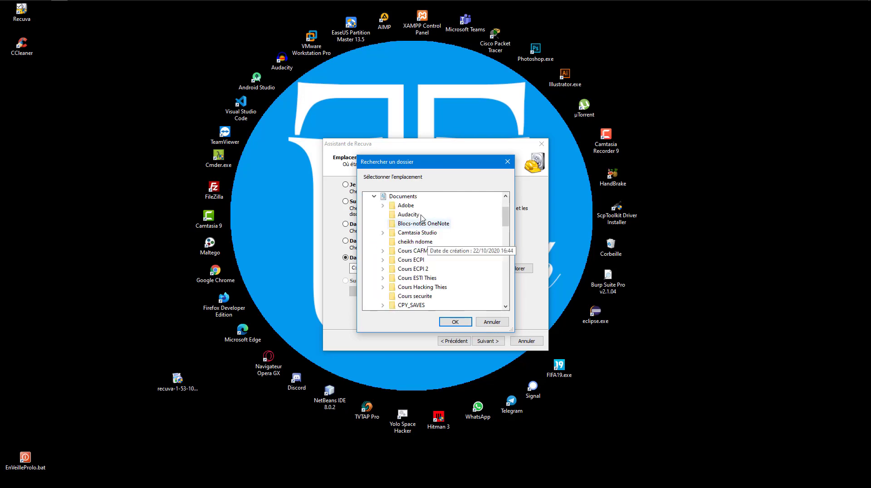
scroll(414, 272, "down", 2)
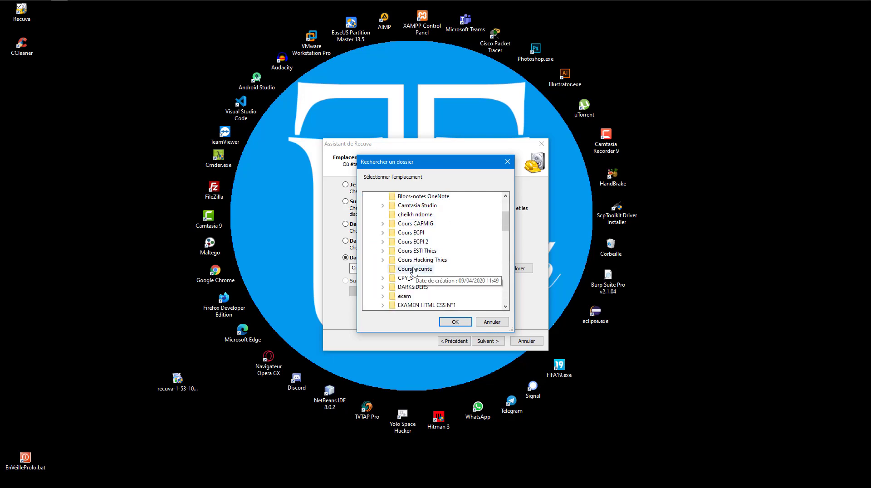
scroll(414, 291, "down", 2)
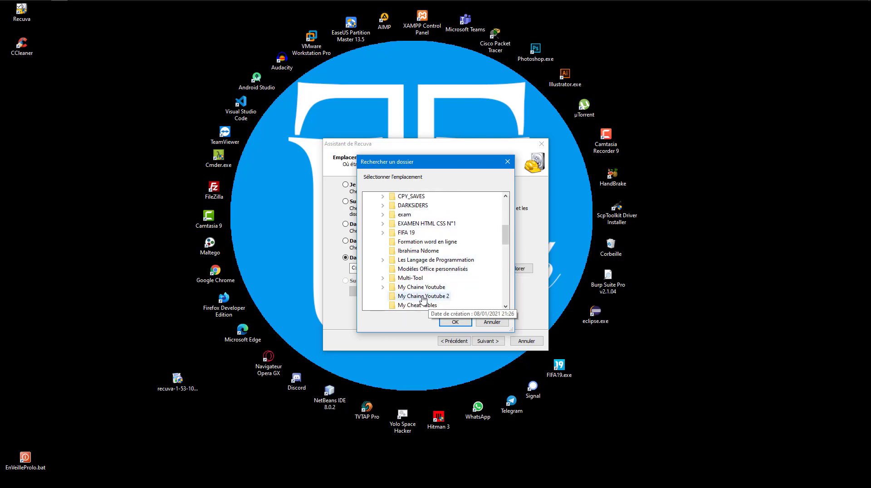
scroll(411, 265, "up", 6)
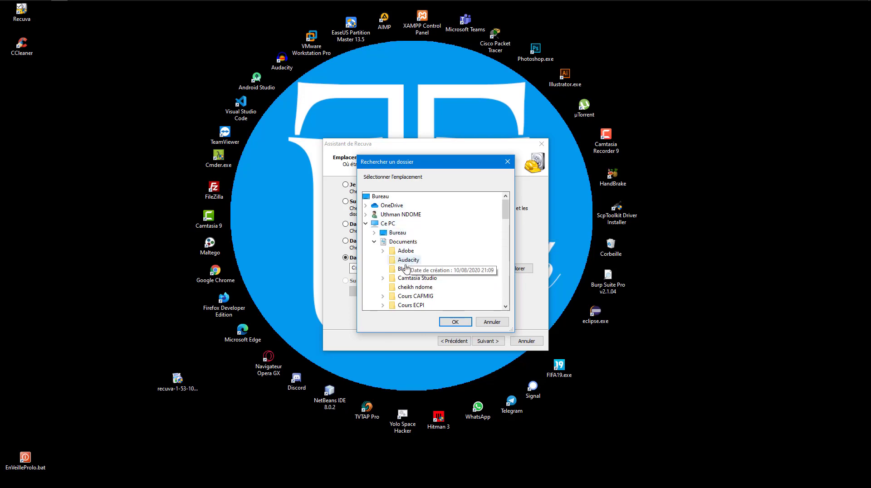
left_click(492, 321)
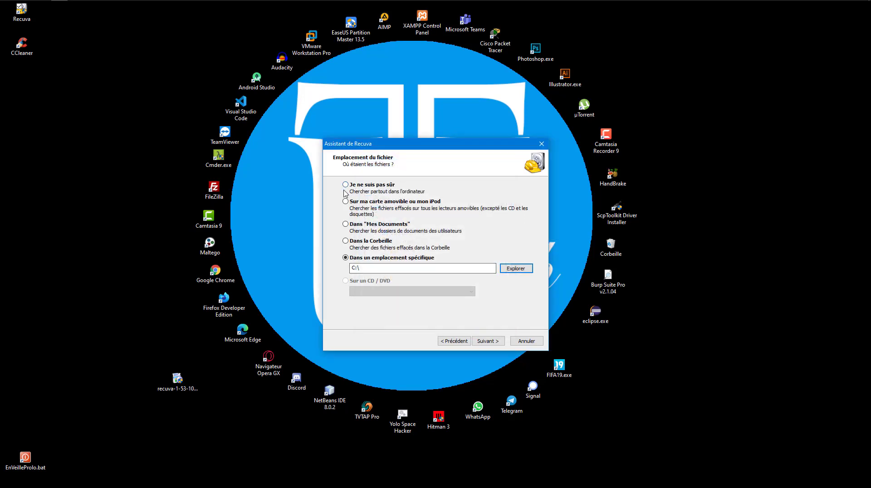
Step: Set the search location to "Mes Documents", enable the deep analysis, and run the scan, dismissing its drive warning
left_click(346, 225)
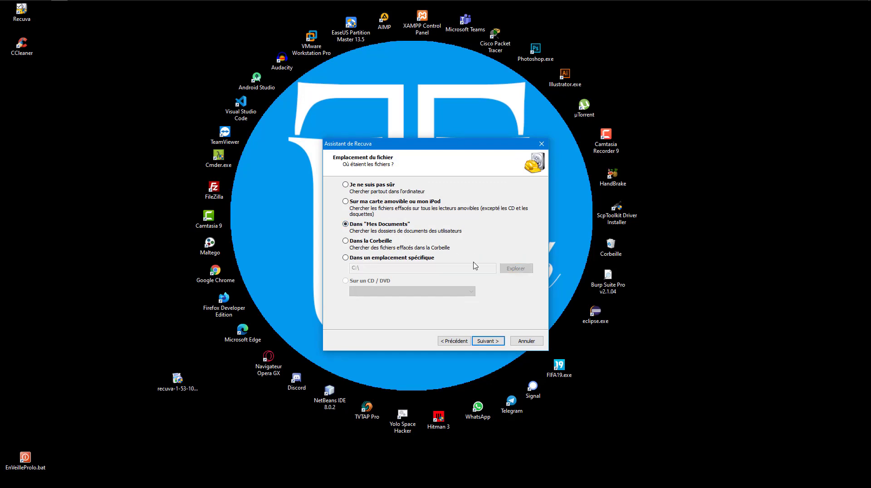
left_click(486, 344)
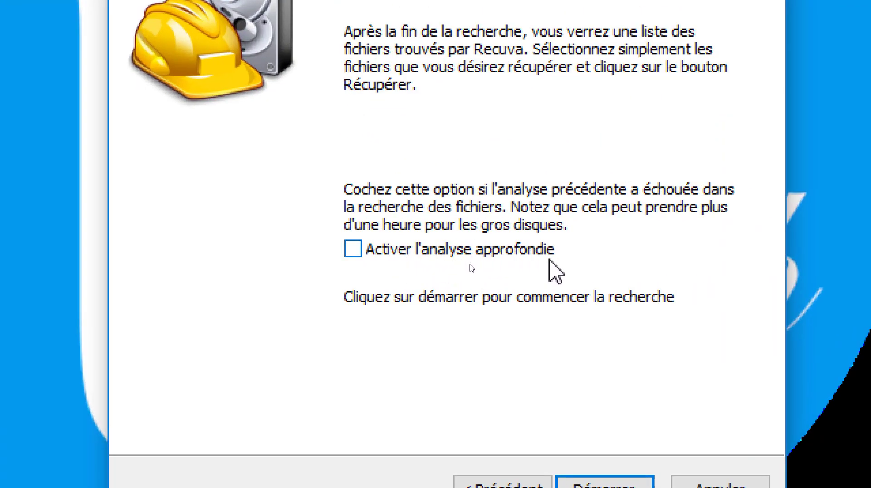
left_click(353, 251)
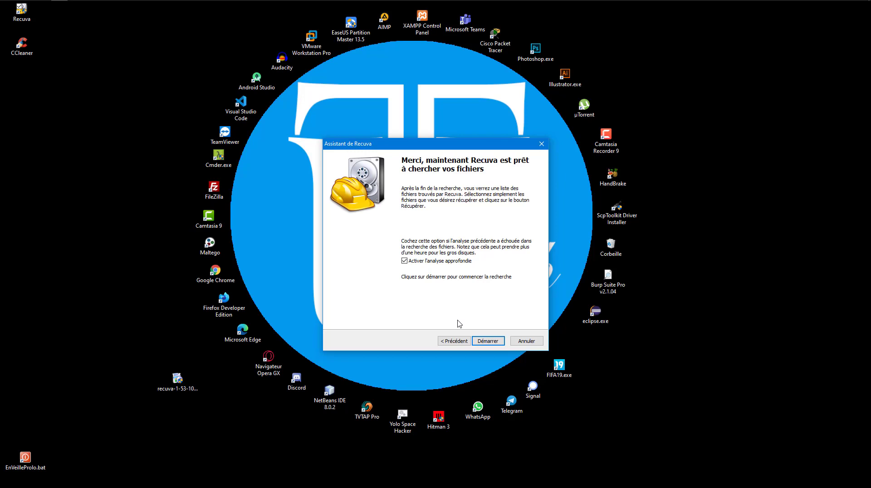
left_click(489, 342)
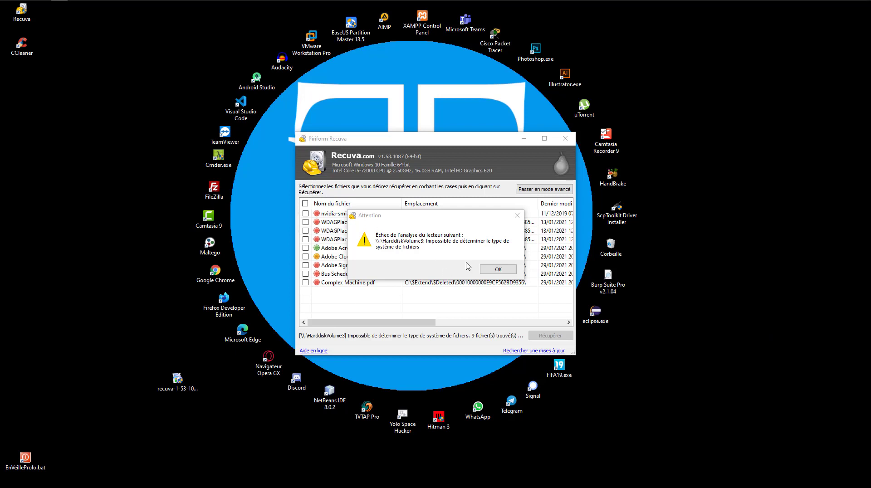
left_click(499, 269)
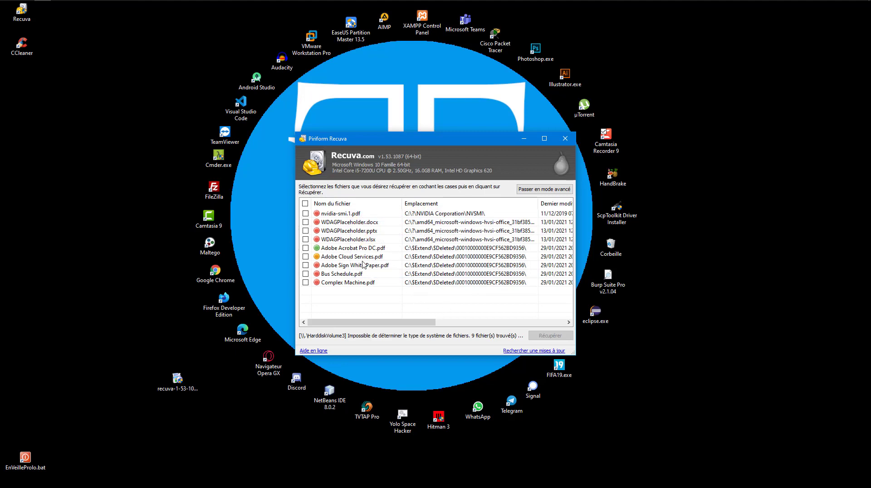
Step: Mark Adobe Acrobat Pro DC.pdf for recovery in the list of found files
left_click(354, 250)
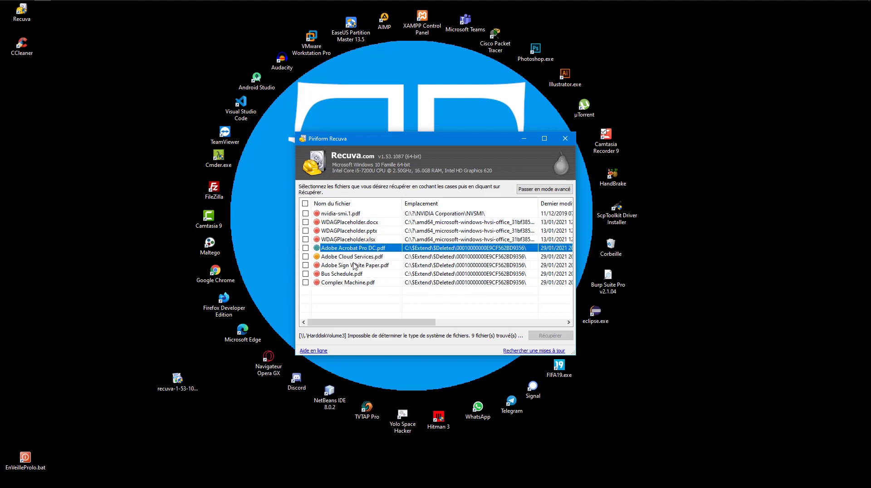
left_click(356, 266)
left_click(347, 225)
left_click(343, 250)
right_click(341, 247)
left_click(306, 248)
left_click(551, 335)
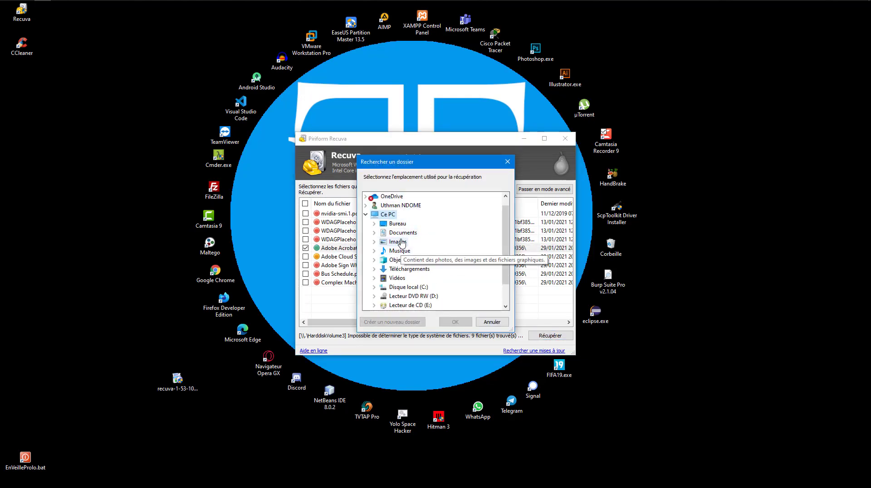
left_click(504, 324)
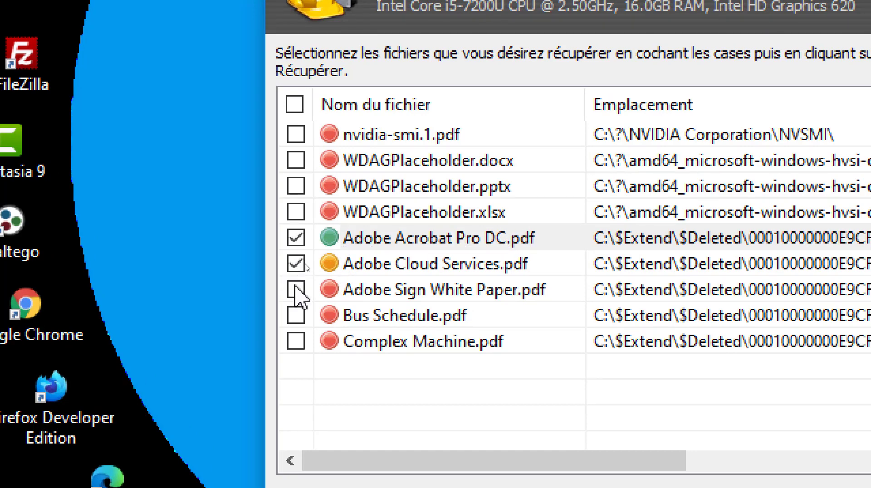
left_click(294, 266)
left_click(295, 266)
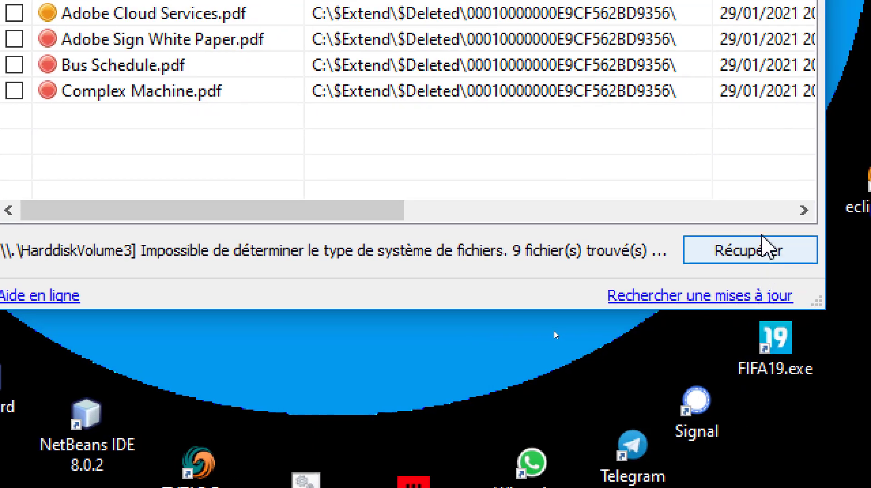
Step: Recover the marked PDF to the Bureau folder, accepting restoration onto the same drive
left_click(749, 251)
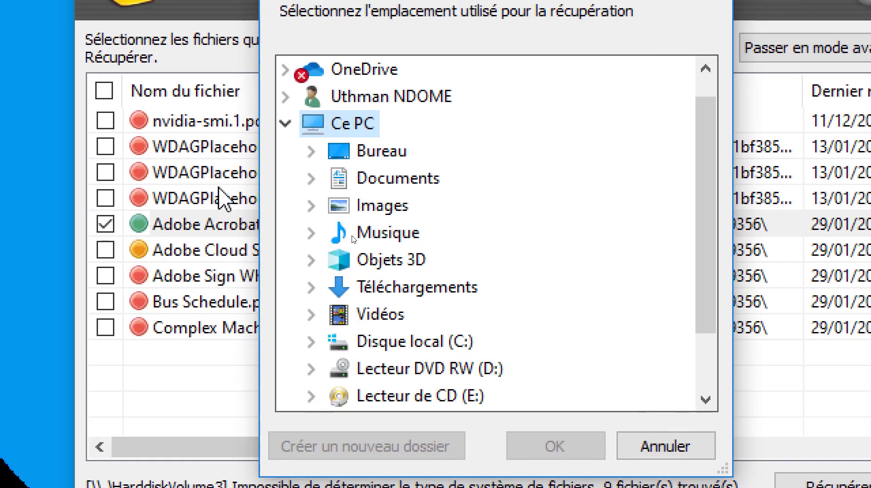
left_click(370, 154)
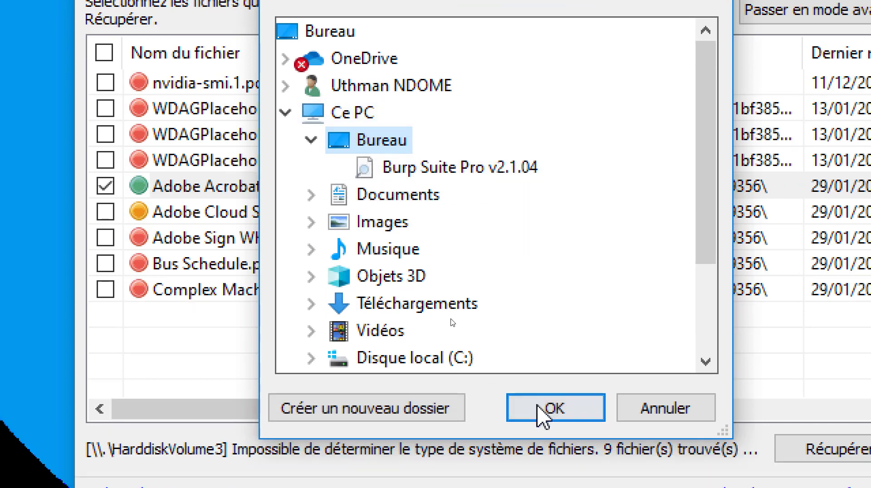
left_click(549, 408)
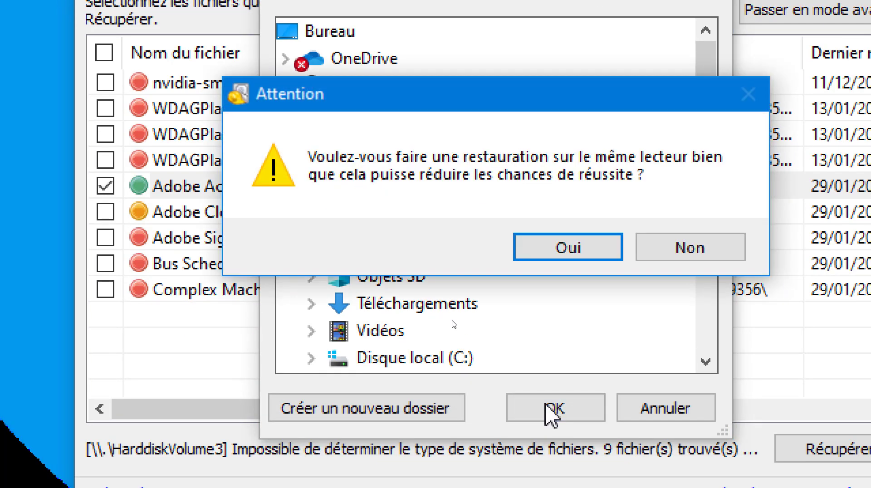
left_click(571, 251)
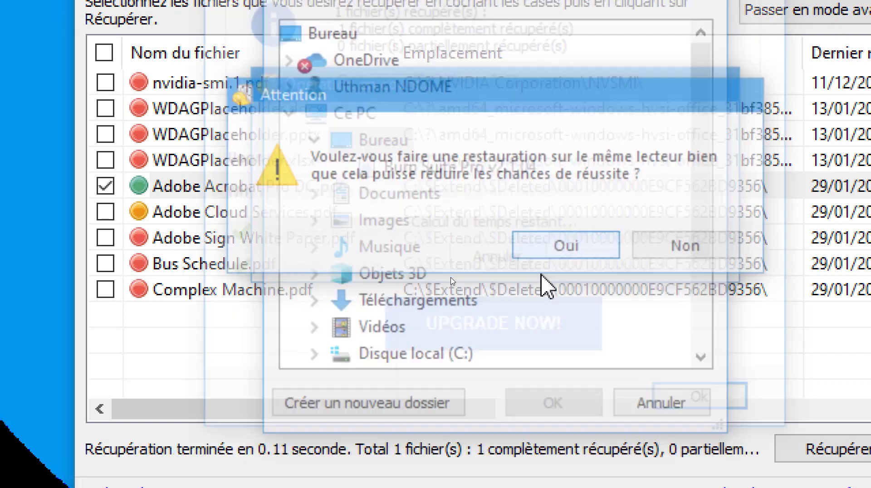
left_click(724, 411)
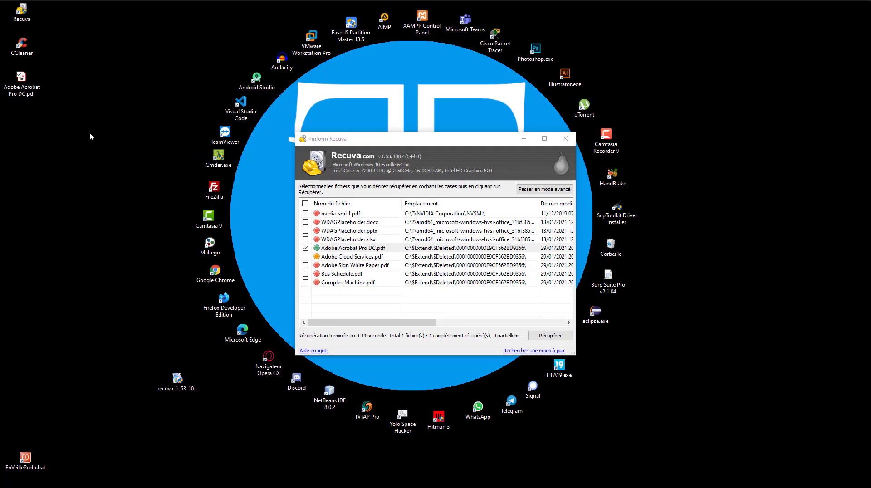
Step: Open the recovered Adobe Acrobat Pro DC.pdf from the desktop, examine its pages to the end, and close it
left_click_drag(70, 120, 1, 71)
left_click(84, 138)
left_click(18, 89)
double_click(22, 92)
scroll(237, 205, "down", 2)
scroll(237, 204, "down", 20)
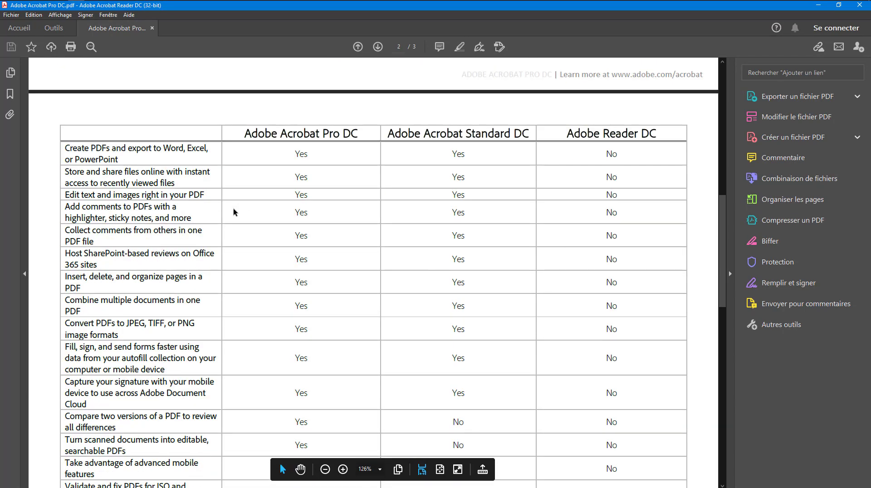
scroll(232, 214, "down", 15)
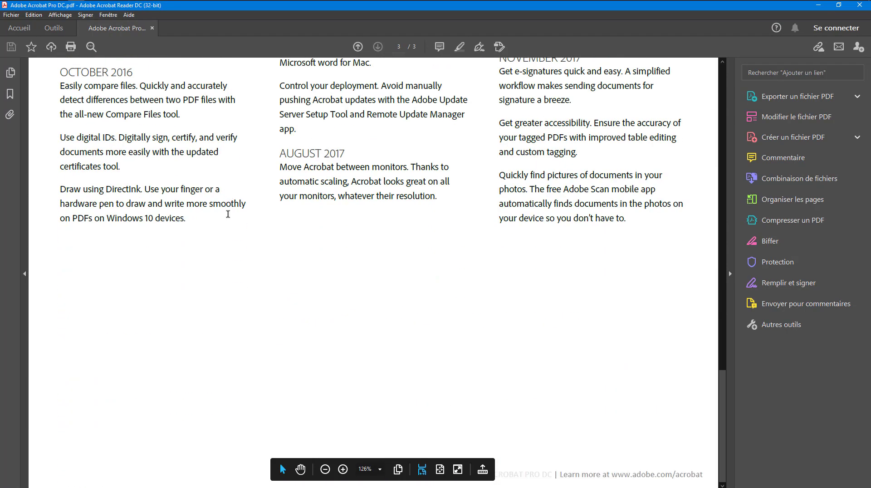
key("alt+F4")
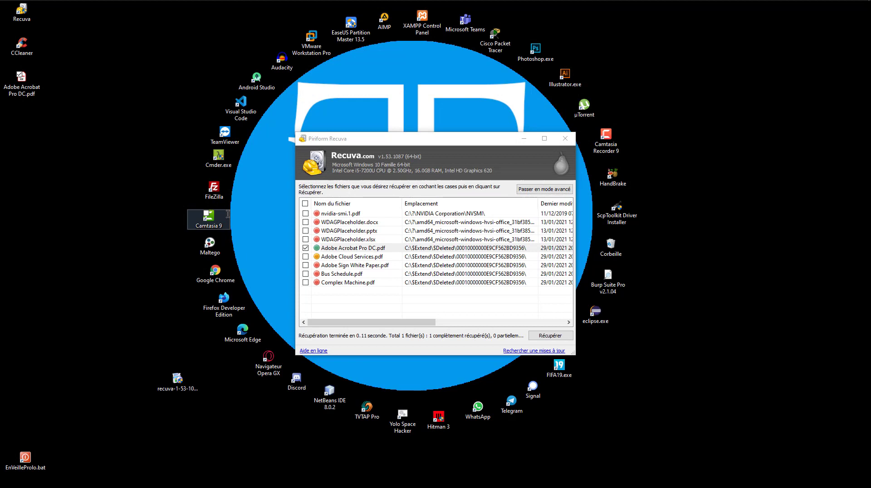
left_click(440, 293)
left_click_drag(439, 292, 397, 316)
left_click_drag(339, 303, 316, 210)
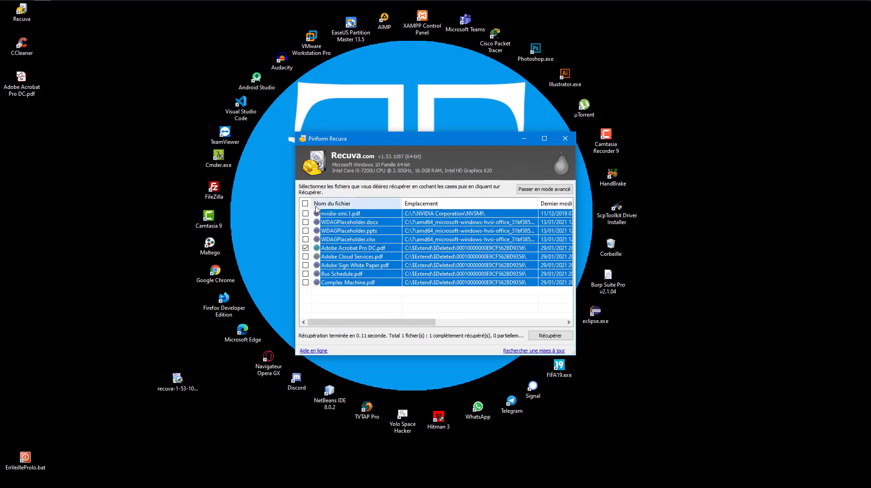
left_click(362, 312)
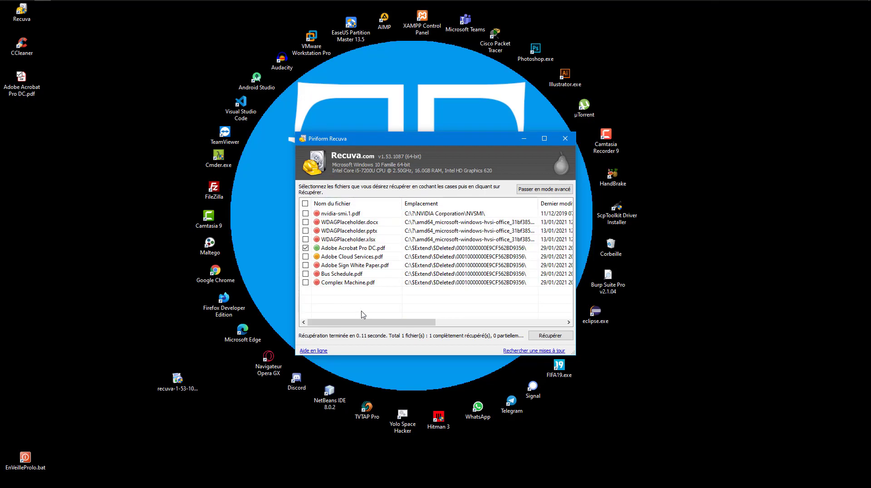